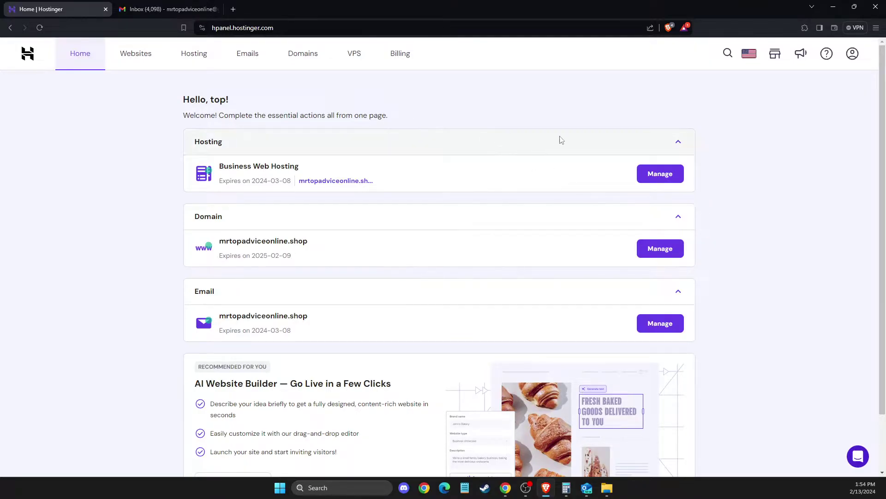
Go to the Emails section of Hostinger hPanel to list the email plans.
left_click(255, 63)
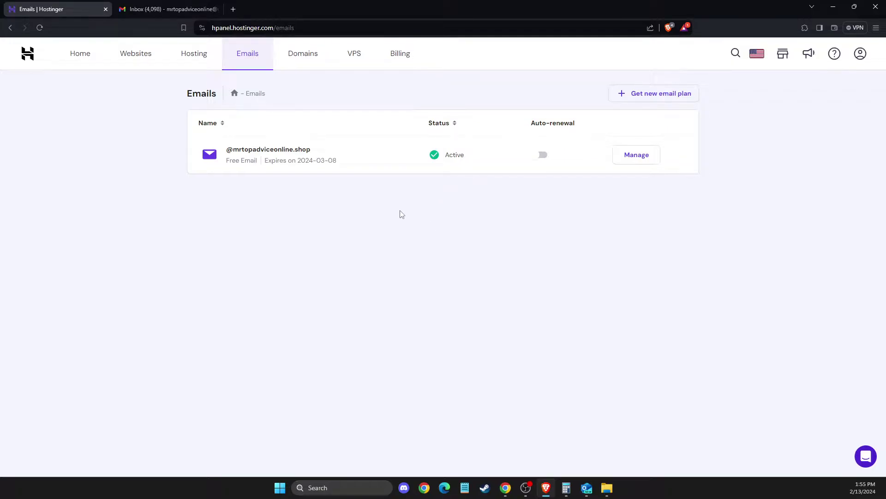
Show the mrtopadviceonline.shop plan's manual IMAP 993 / SMTP 465 settings, with Outlook opened alongside.
left_click(637, 156)
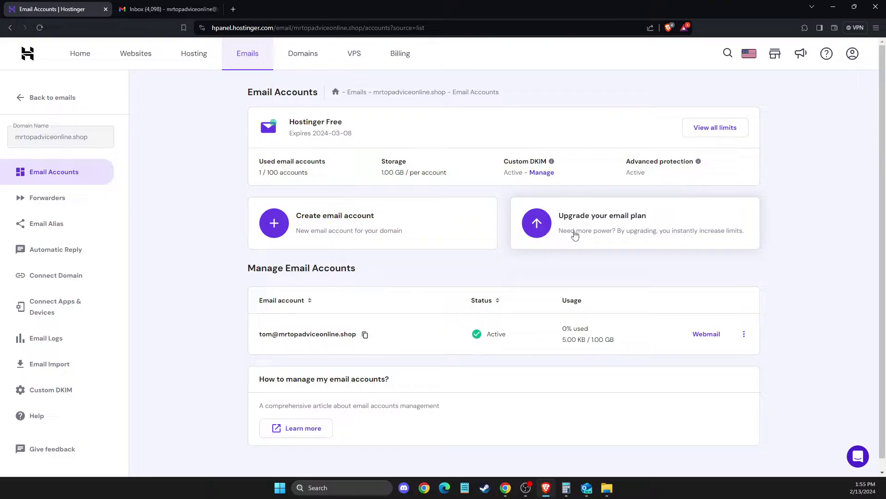
scroll(525, 243, "down", 1)
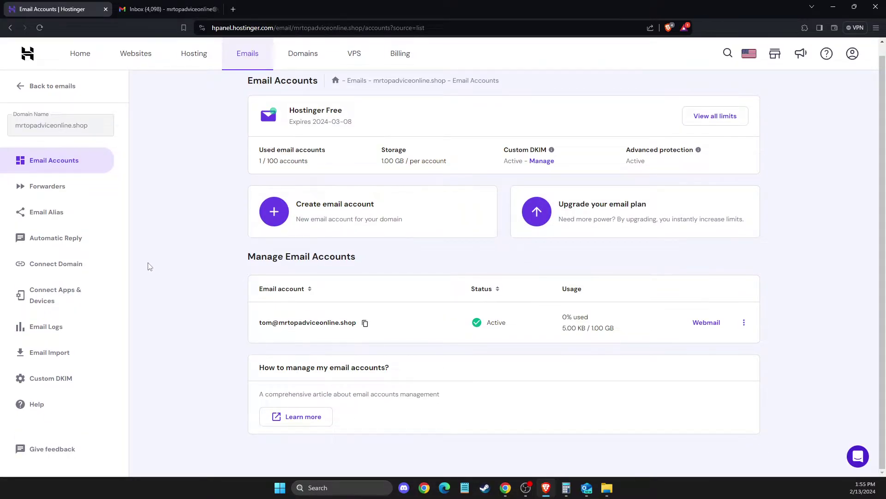
left_click(82, 300)
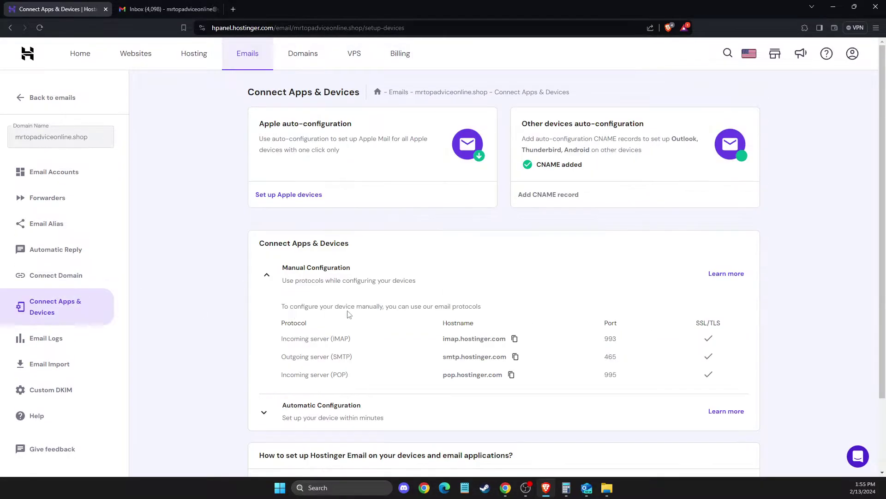
scroll(400, 303, "down", 2)
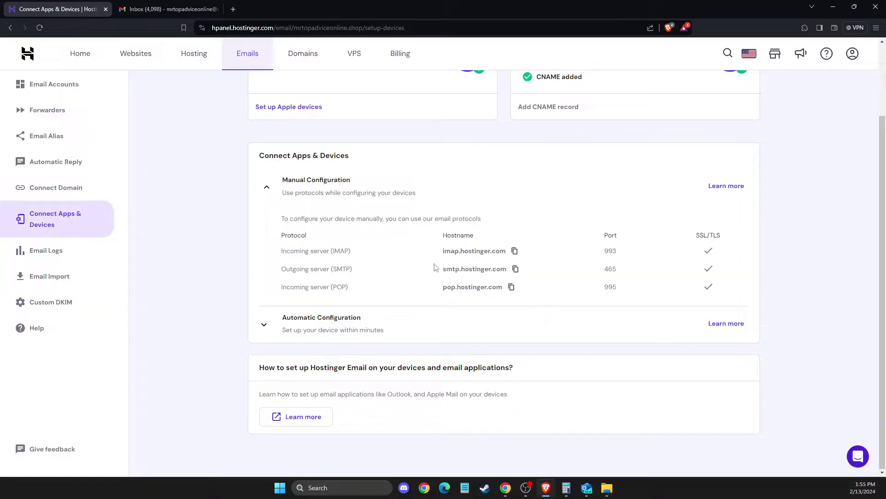
left_click(587, 488)
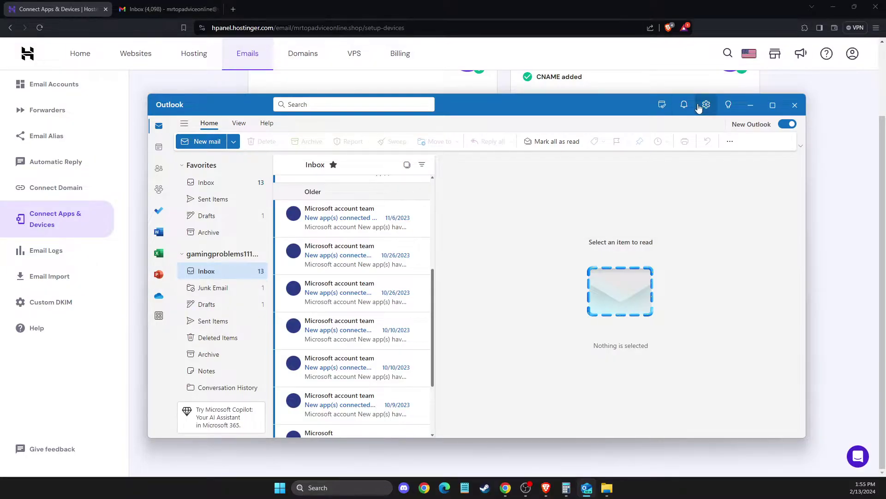
Start a new Outlook account and submit the business mailbox's email address.
left_click(831, 9)
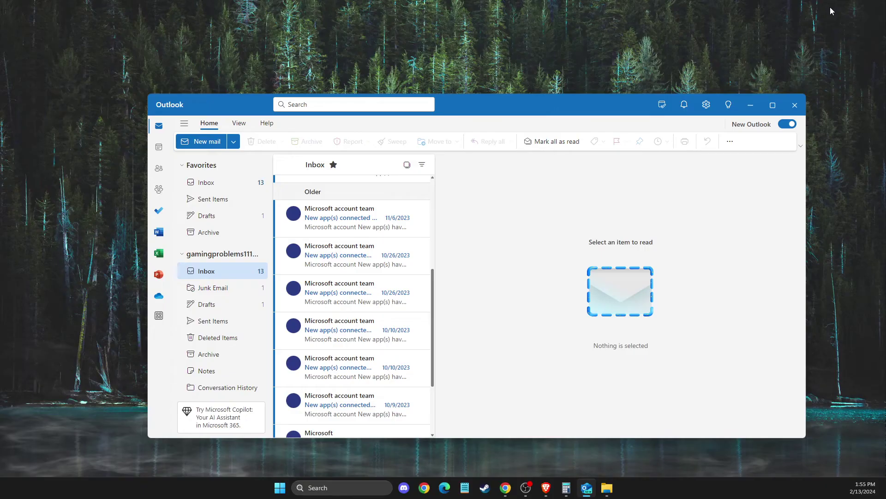
left_click(706, 106)
left_click(456, 174)
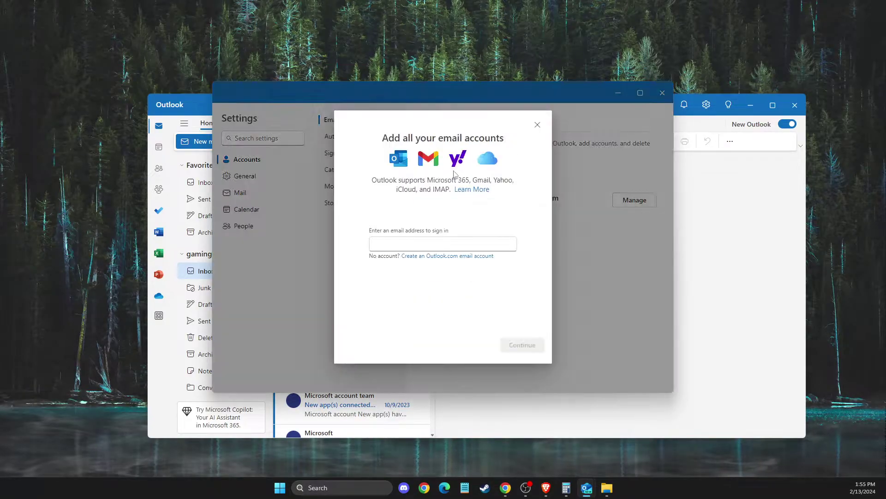
left_click(445, 241)
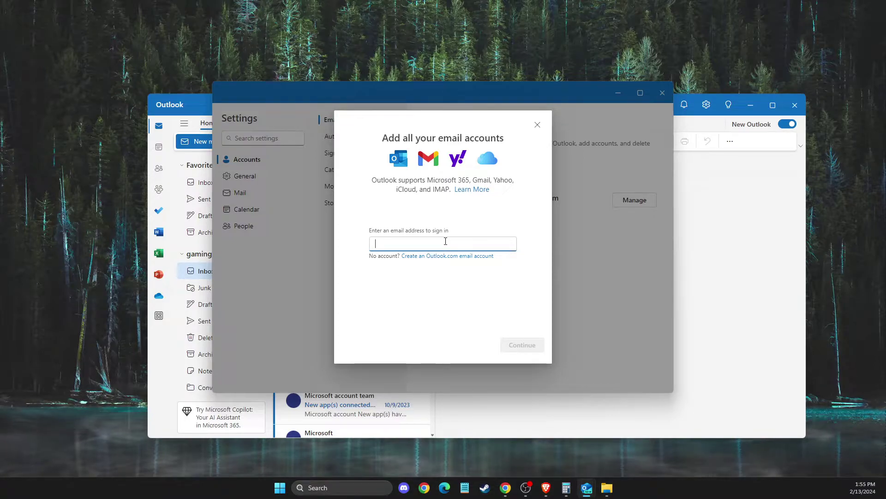
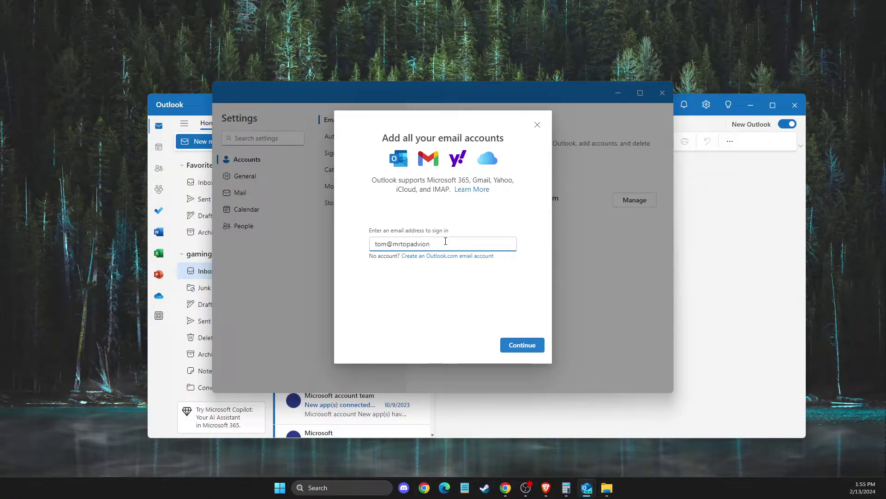
left_click(513, 348)
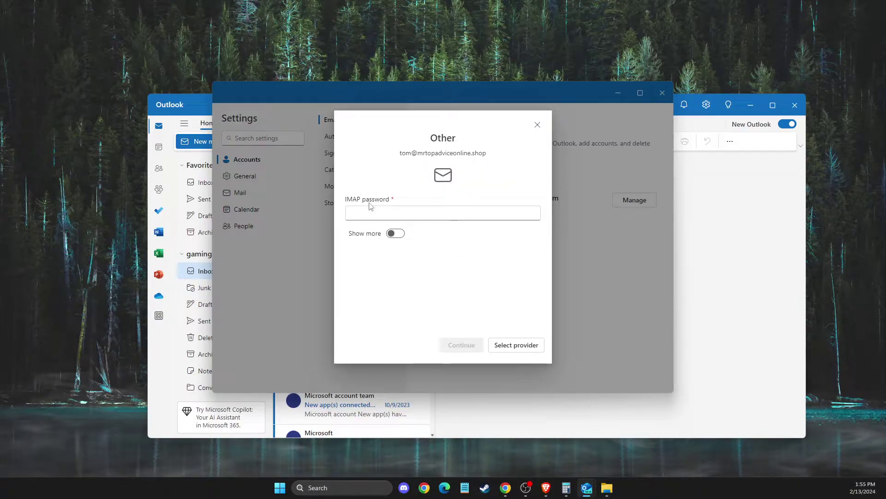
Enter the mailbox password with imap.hostinger.com, port 993 and SSL/TLS showing.
left_click(394, 235)
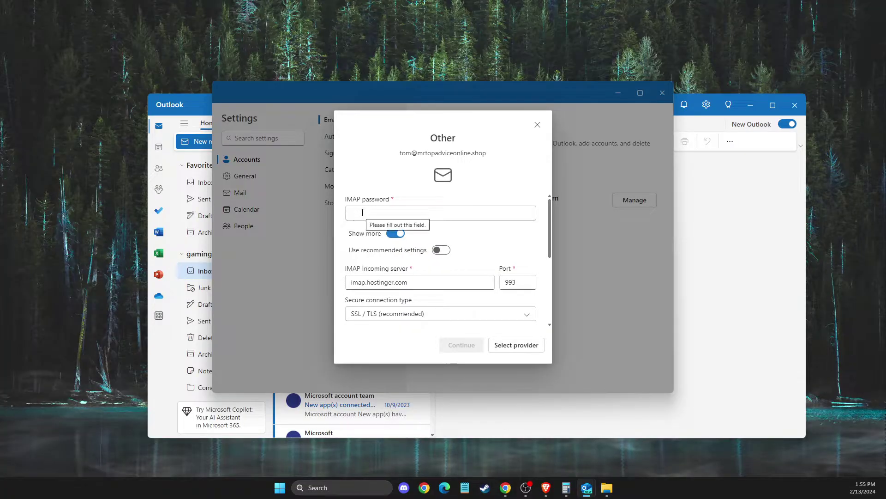
left_click(363, 213)
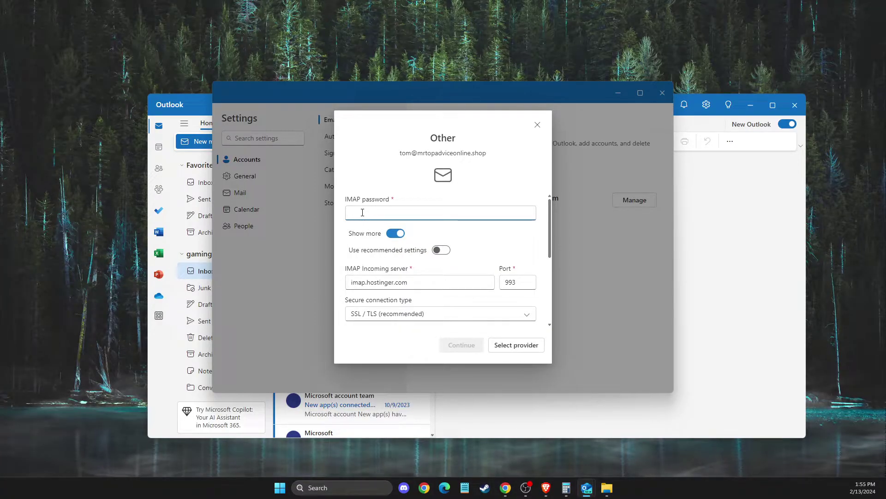
type("aaaaaaaaaaa")
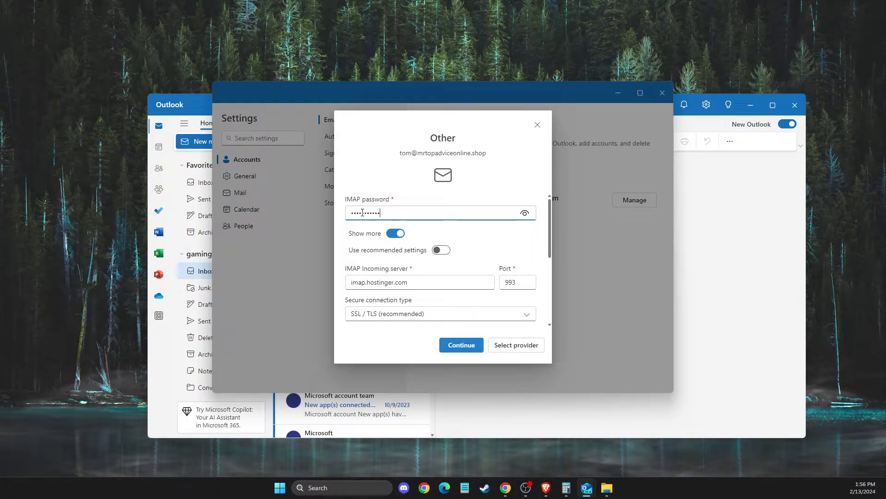
scroll(452, 255, "down", 2)
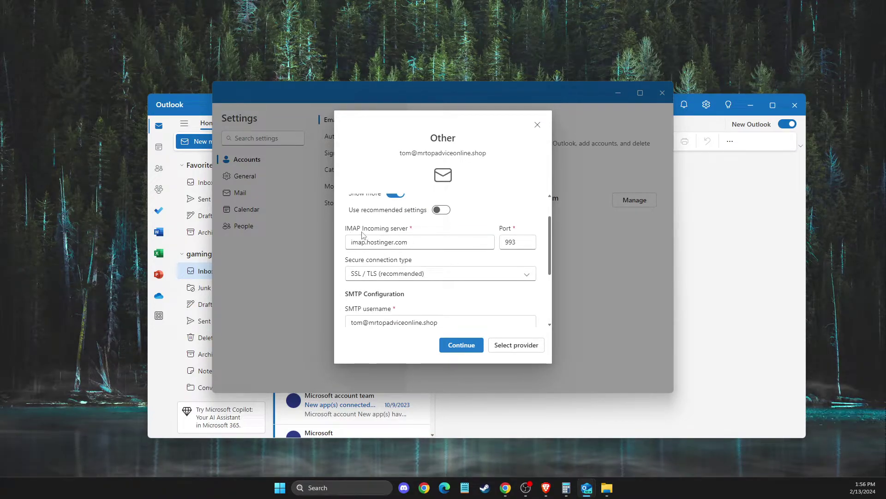
Check Outlook's SMTP configuration against the server settings on the Hostinger page.
left_click(546, 487)
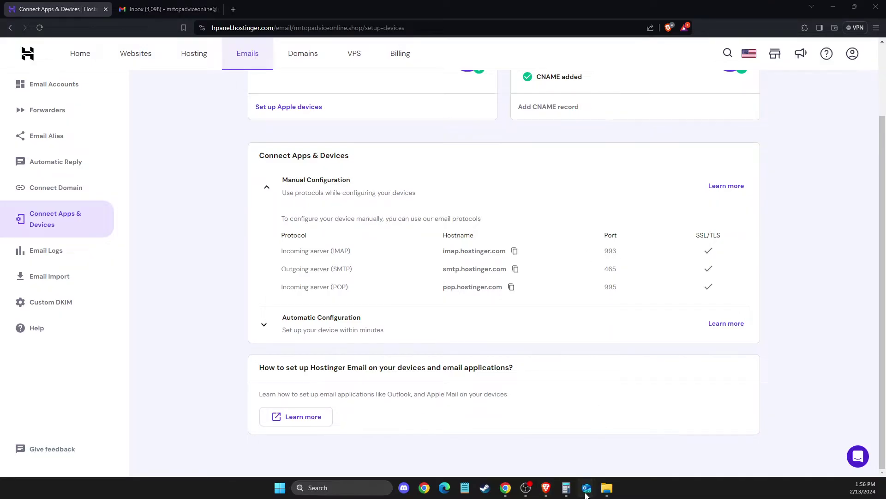
mouse_move(586, 488)
left_click(631, 455)
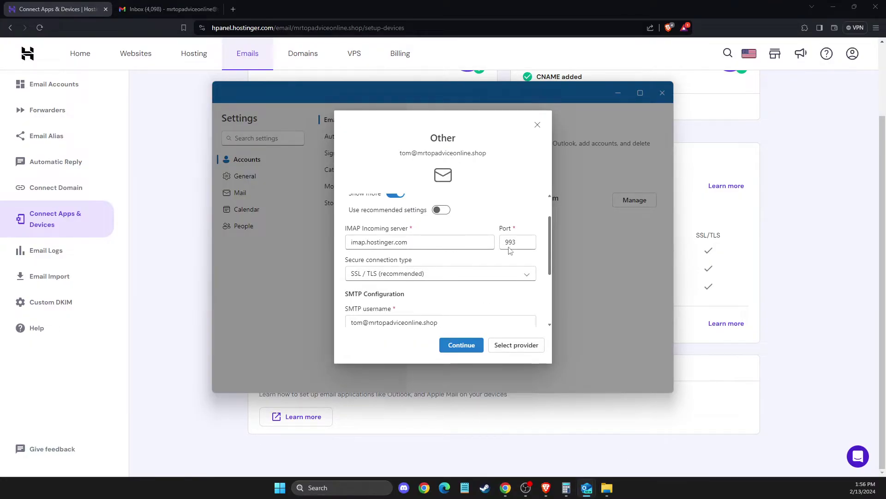
scroll(450, 261, "down", 1)
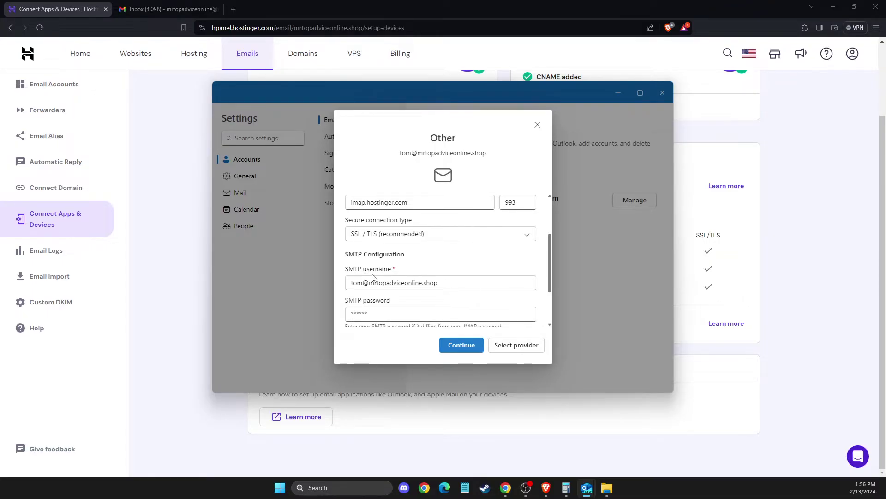
scroll(372, 276, "down", 1)
scroll(376, 269, "down", 1)
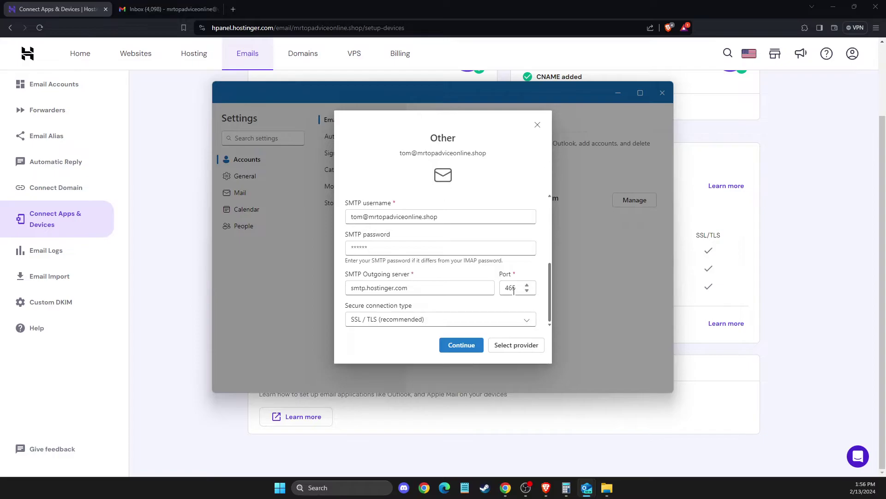
left_click(754, 301)
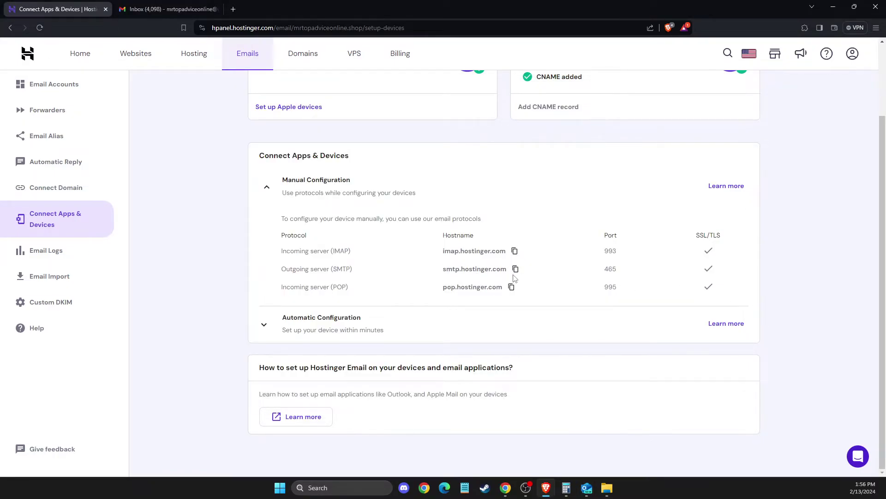
mouse_move(587, 487)
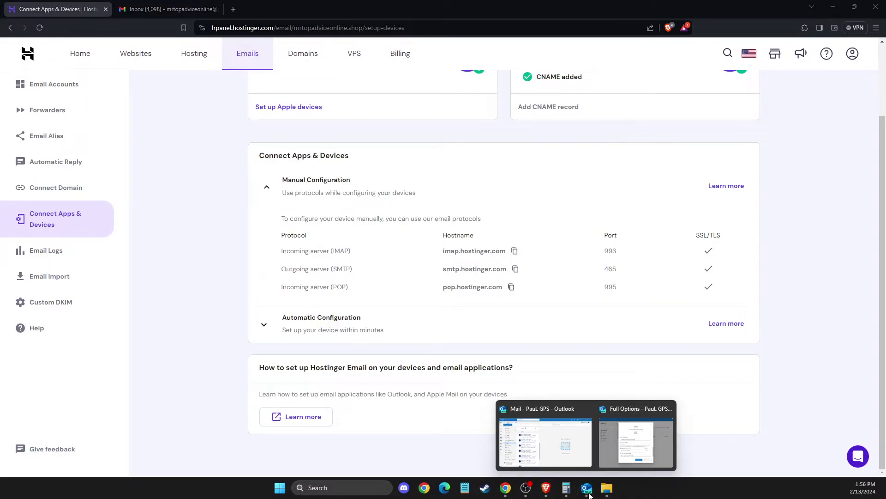
left_click(621, 457)
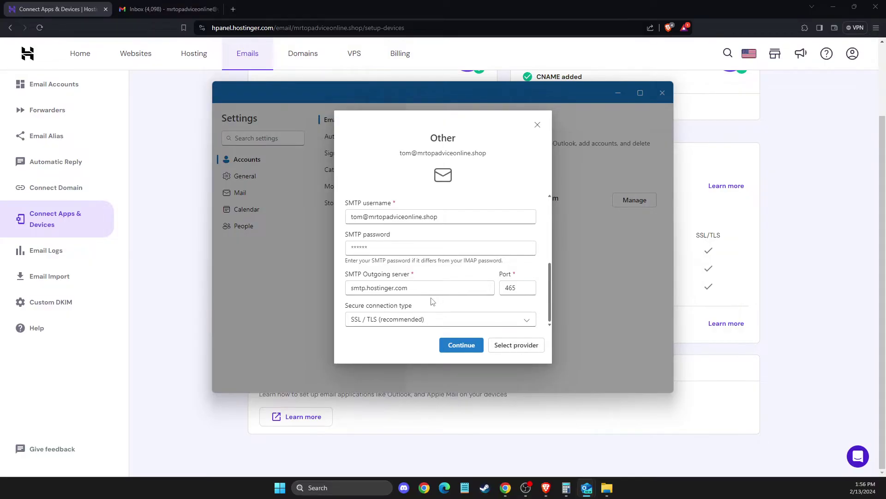
scroll(432, 301, "up", 5)
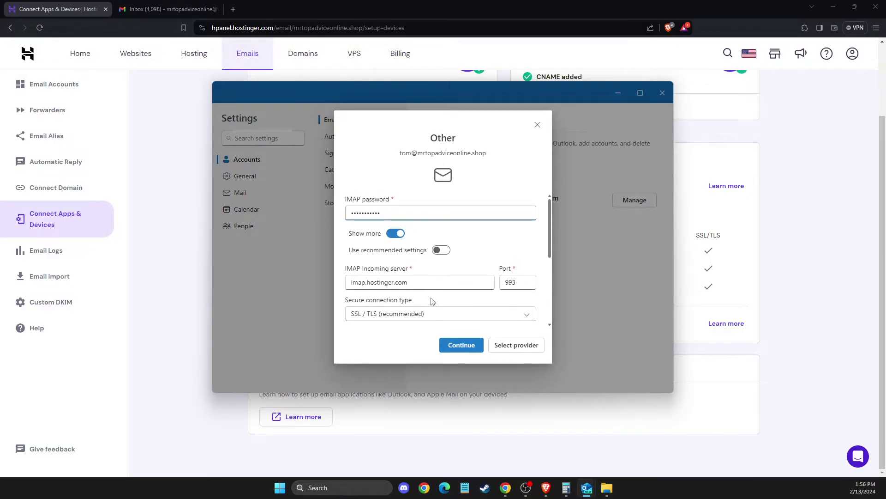
scroll(427, 233, "down", 3)
Accept the IMAP settings, sync the account, and close the success screen.
left_click(453, 351)
left_click(470, 347)
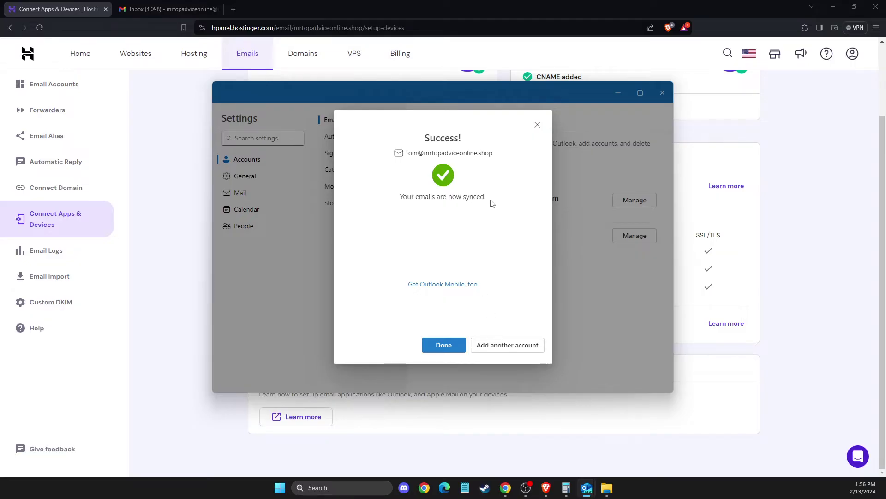
left_click(447, 351)
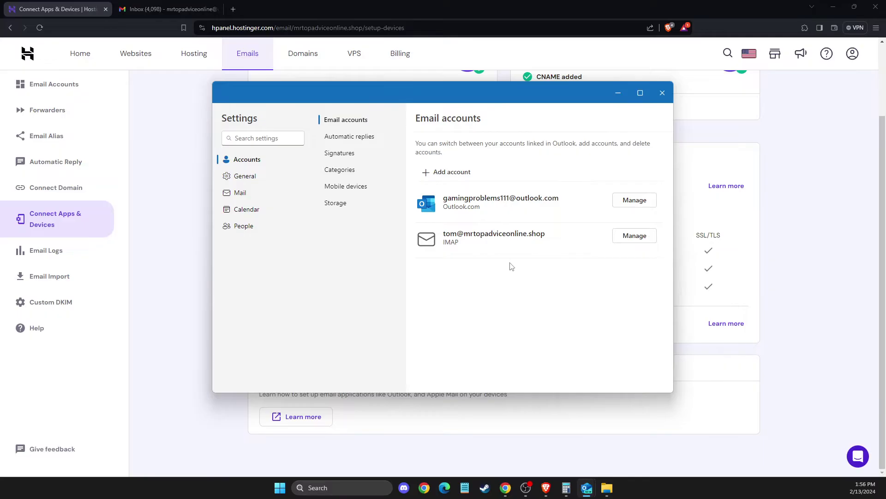
Make the business IMAP mailbox Outlook's primary account and reopen the restarting Outlook.
left_click(635, 239)
left_click(480, 194)
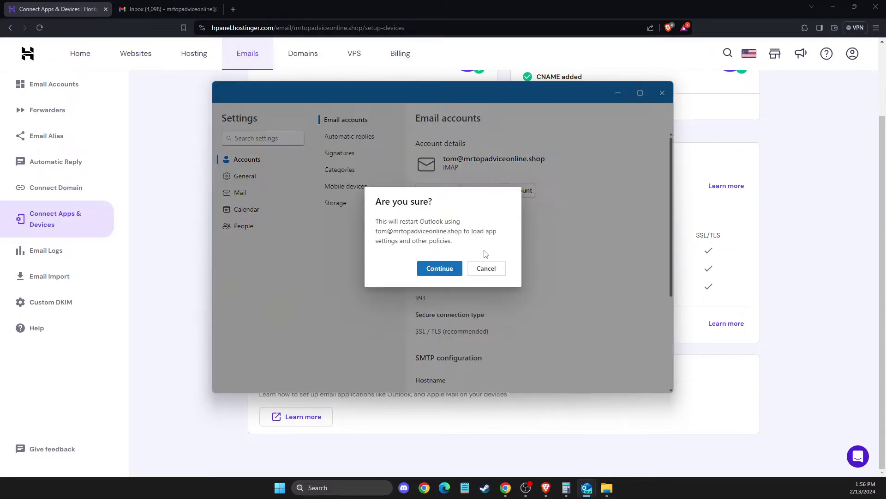
left_click(447, 270)
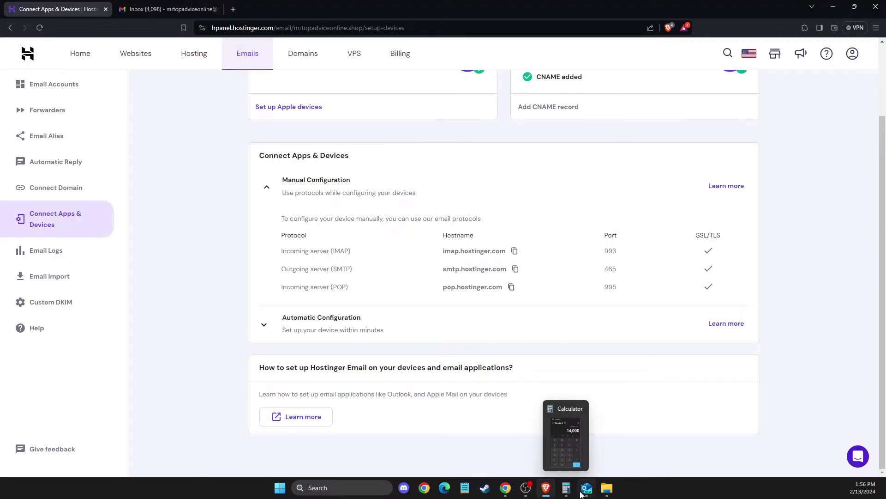
mouse_move(587, 496)
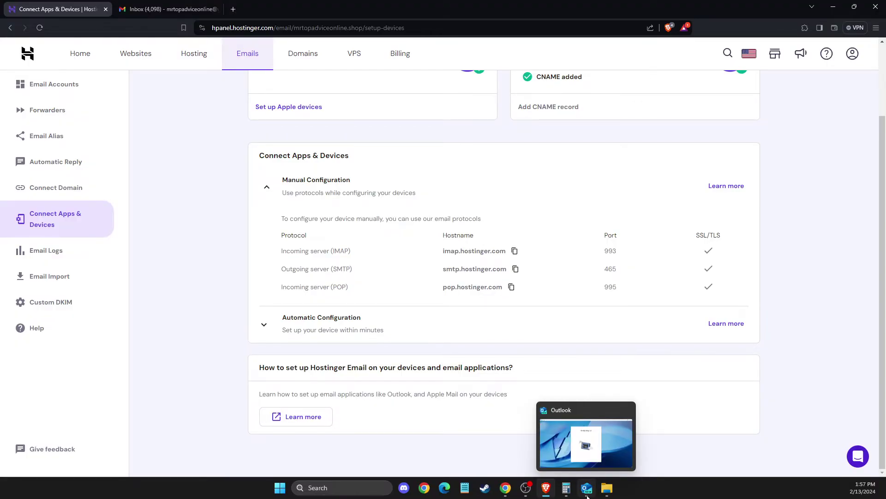
left_click(587, 495)
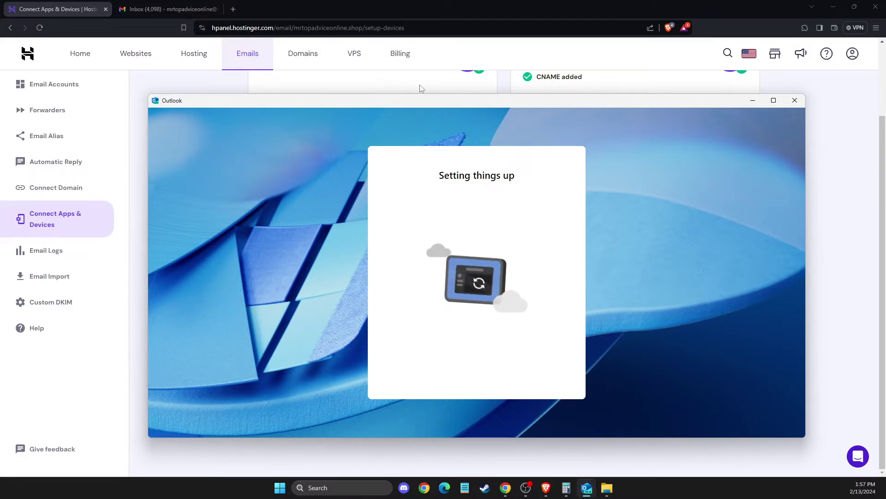
Open the domain mailbox's Webmail inbox from hPanel's Emails page.
left_click(568, 49)
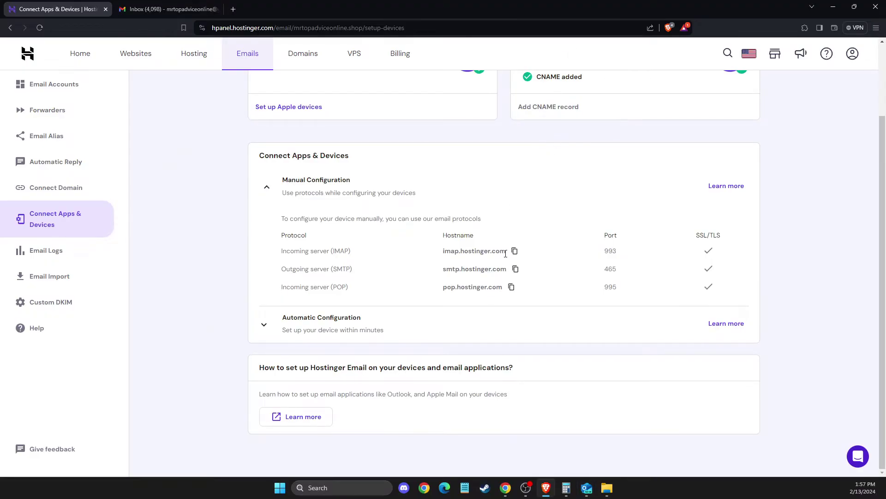
scroll(575, 265, "up", 2)
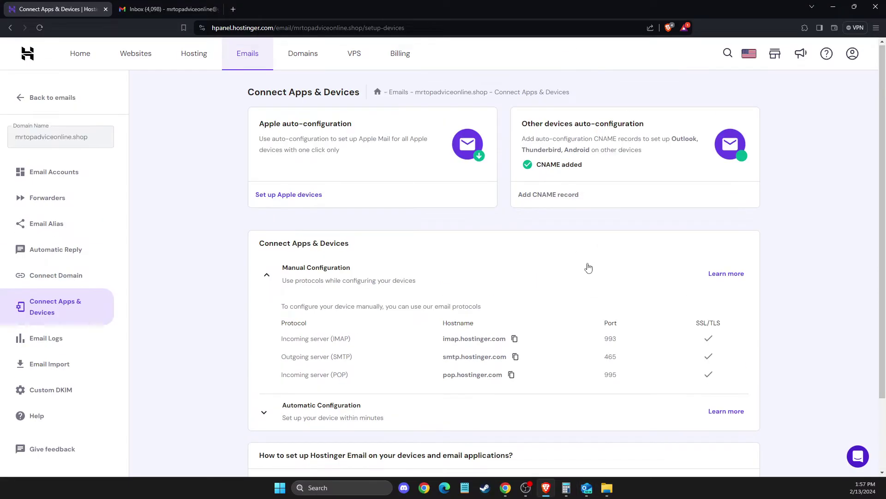
left_click(255, 66)
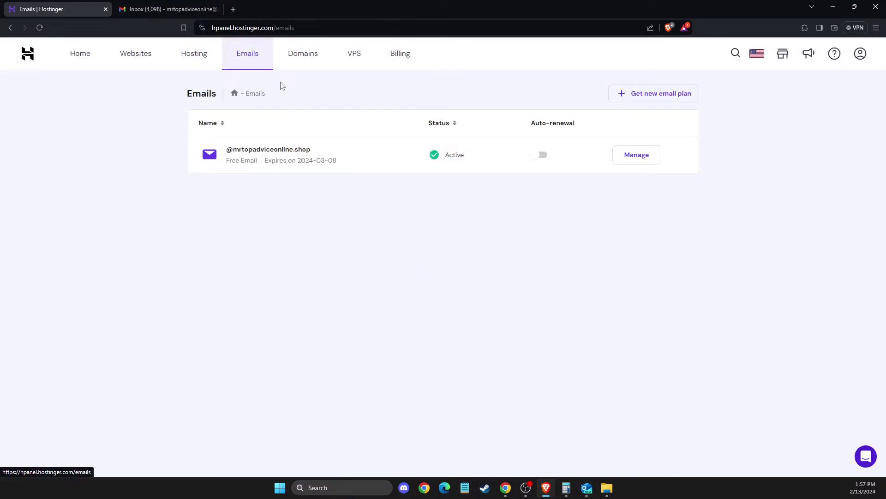
left_click(634, 162)
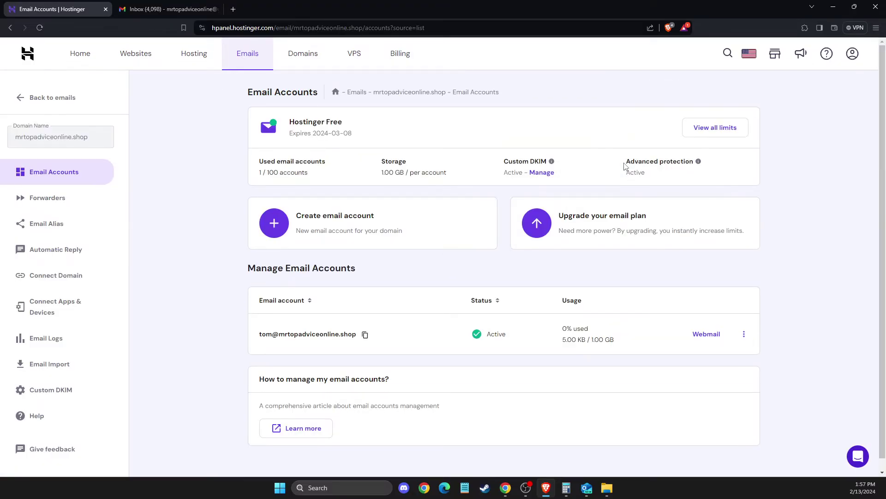
left_click(699, 340)
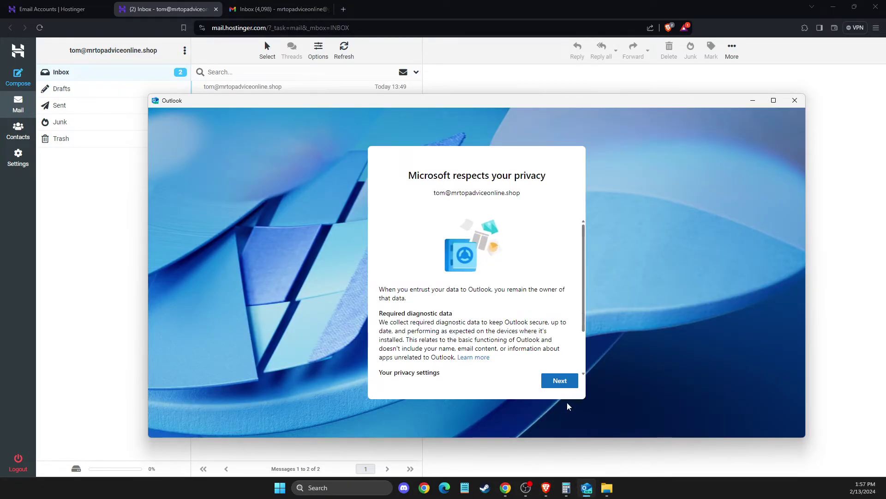
Finish Outlook's first-run setup, declining optional diagnostic data and dismissing the welcome tips.
left_click(562, 381)
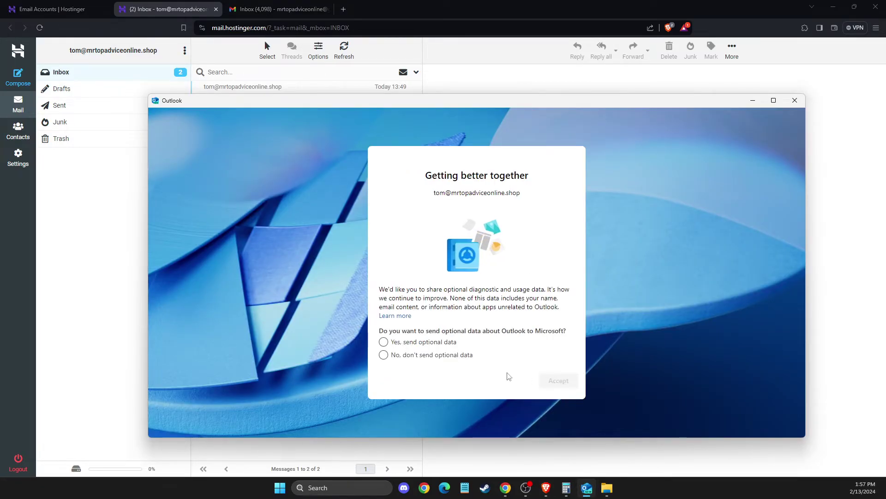
left_click(390, 355)
left_click(562, 389)
left_click(559, 380)
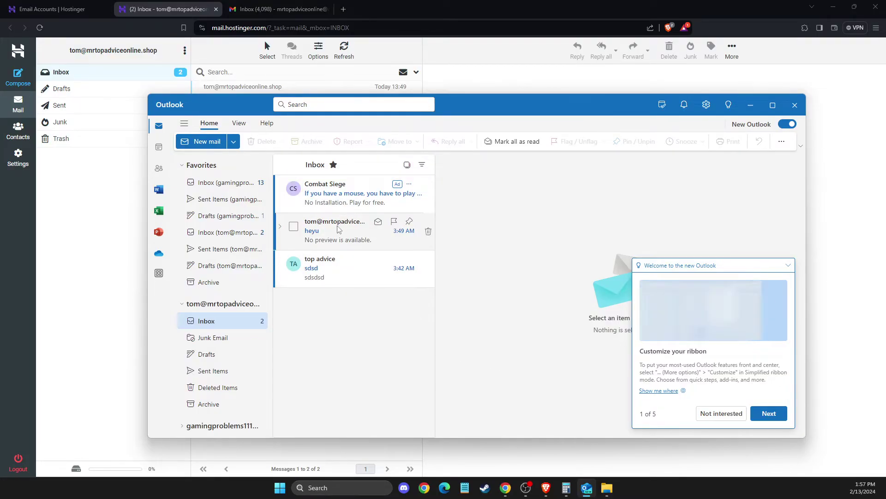
left_click(733, 415)
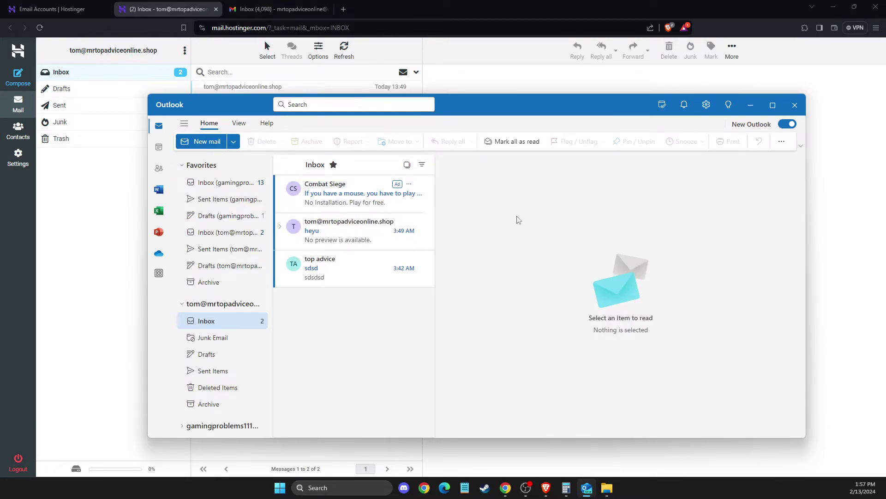
Compose a mail to the mailbox's own address with subject 'hey' and send it.
left_click(206, 142)
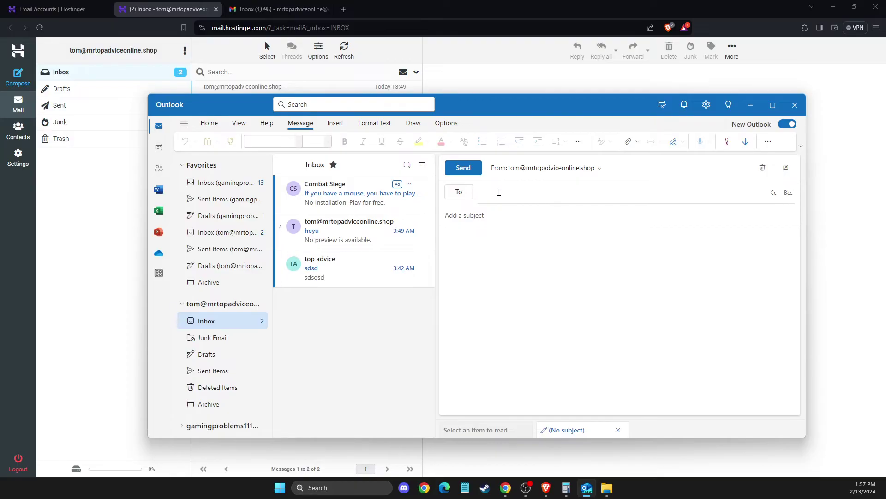
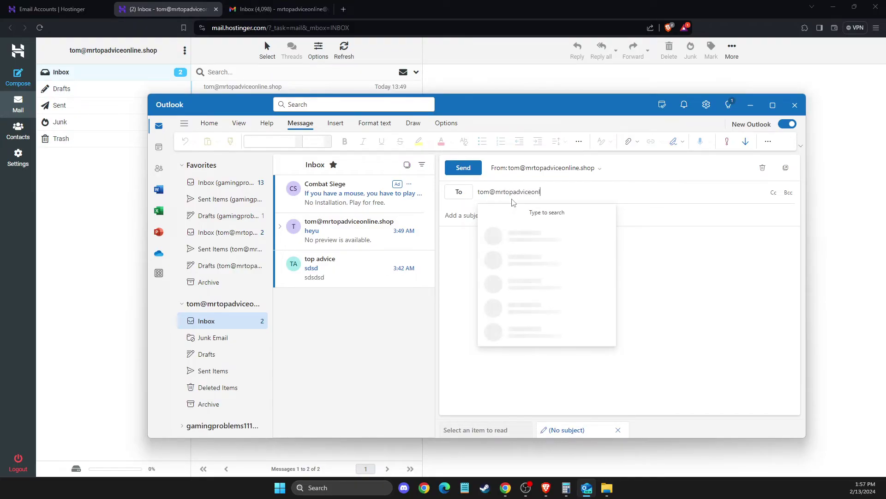
left_click(463, 238)
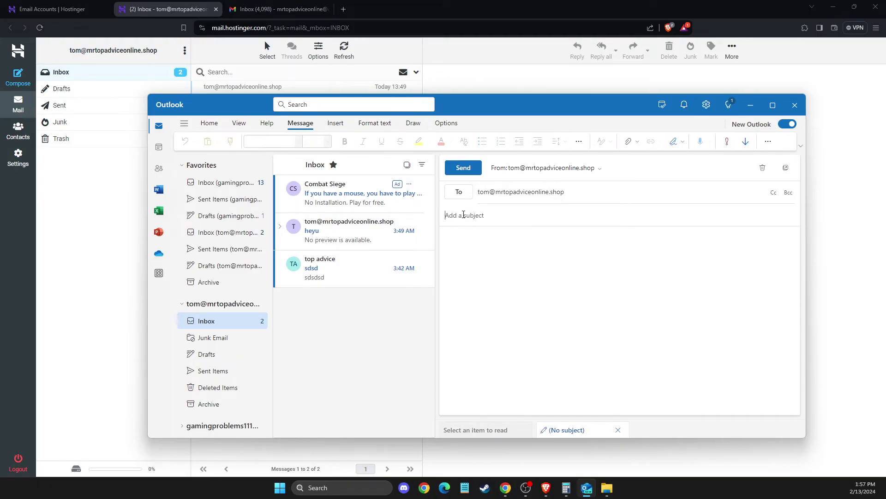
type("hey")
left_click(494, 263)
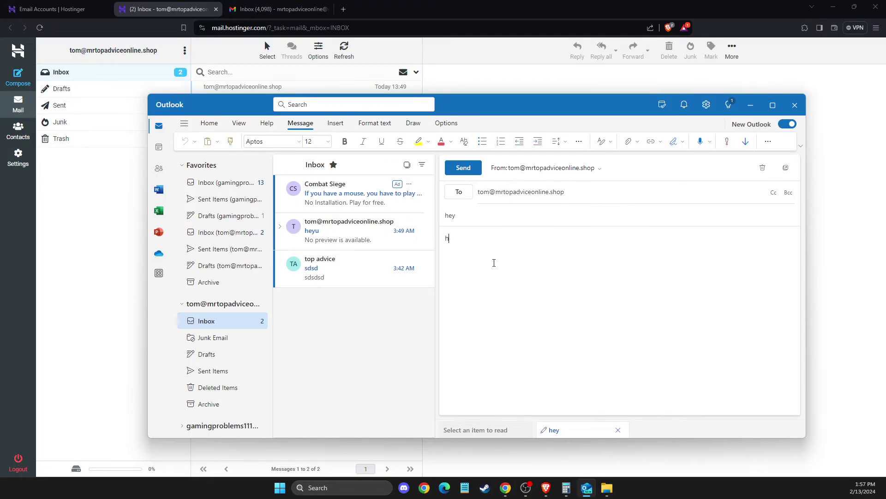
left_click(475, 167)
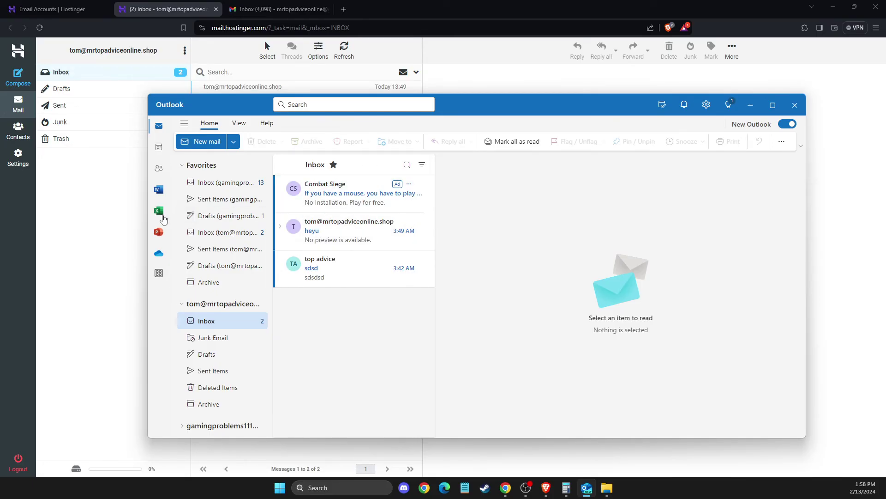
Reload webmail and open the 'hey' message, then check Outlook's Junk Email and Inbox.
left_click(127, 231)
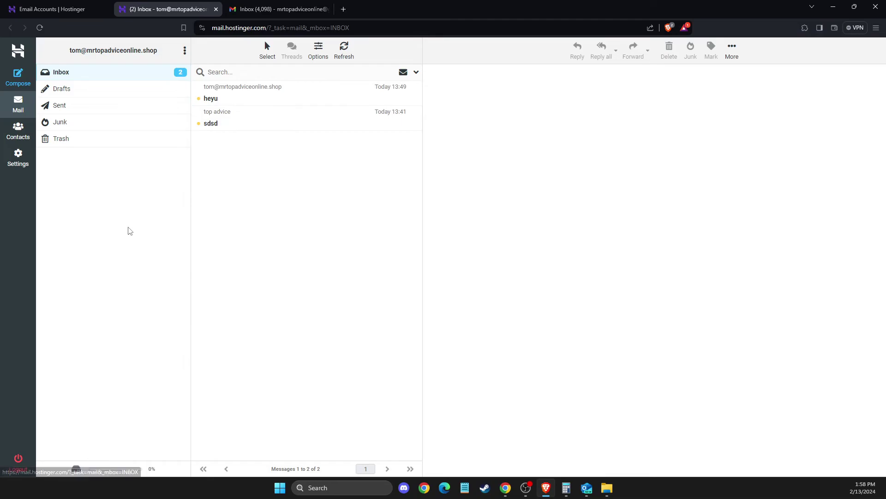
left_click(63, 74)
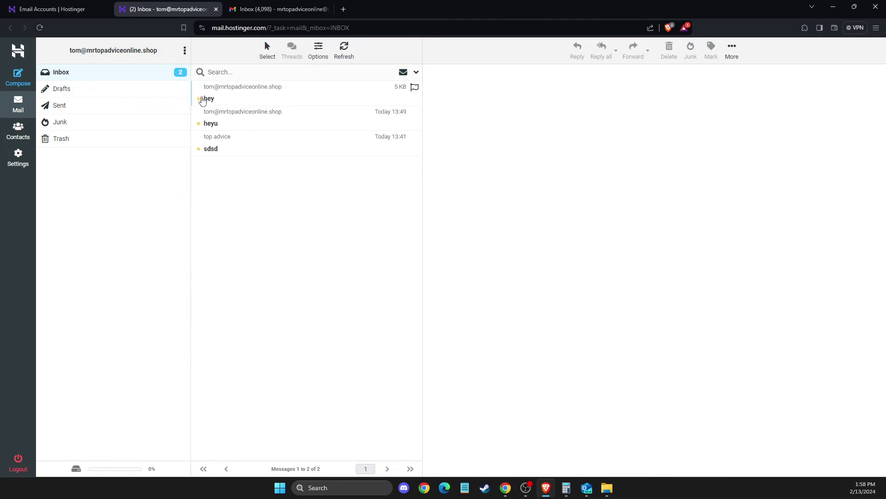
left_click(226, 102)
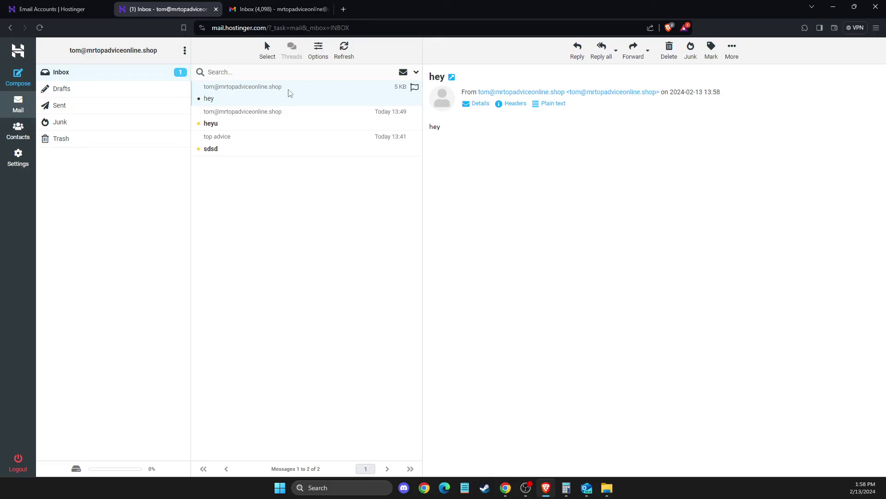
left_click(587, 489)
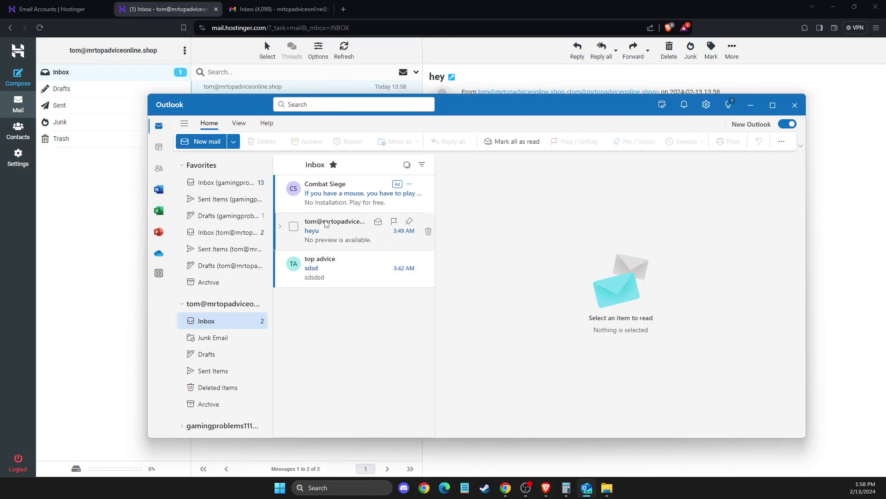
left_click(212, 331)
left_click(210, 325)
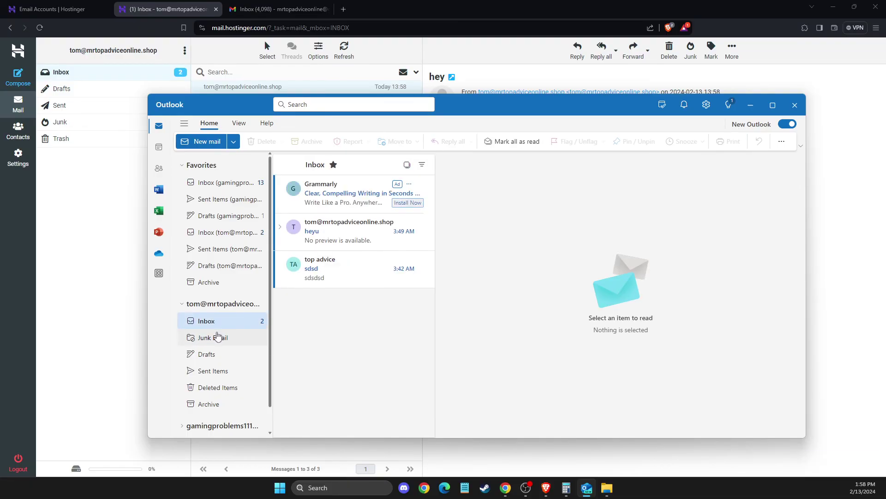